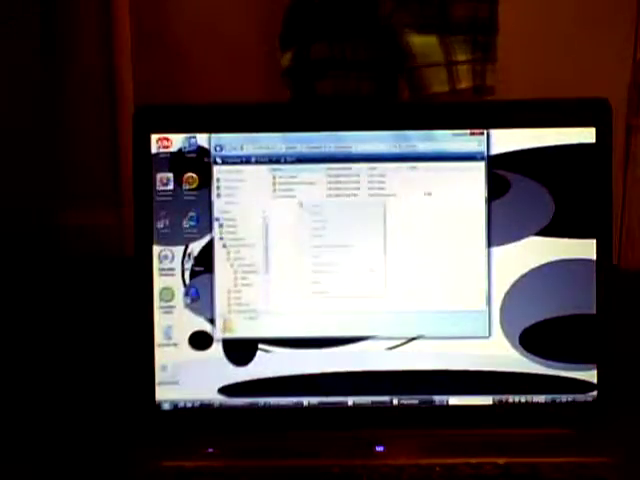
Paste the downloaded Kenny character file into the Icy Tower Characters folder.
click(325, 262)
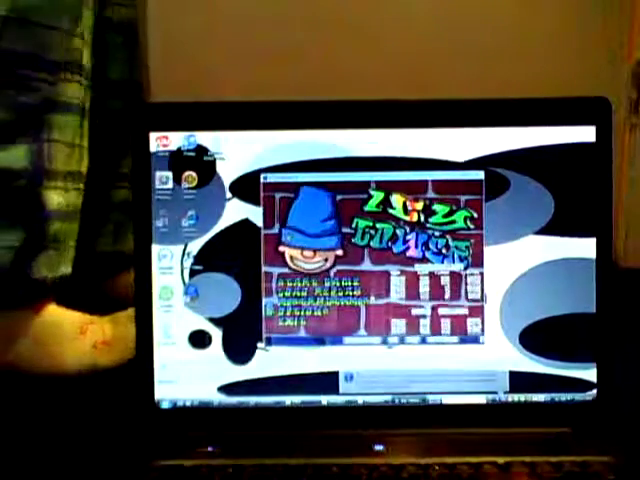
Select the new Kenny character in Options, return to the main menu, and start a game.
key(Return)
key(Return)
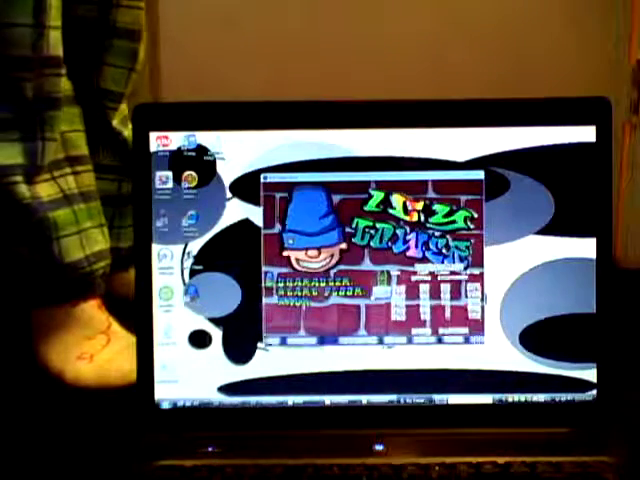
key(Up)
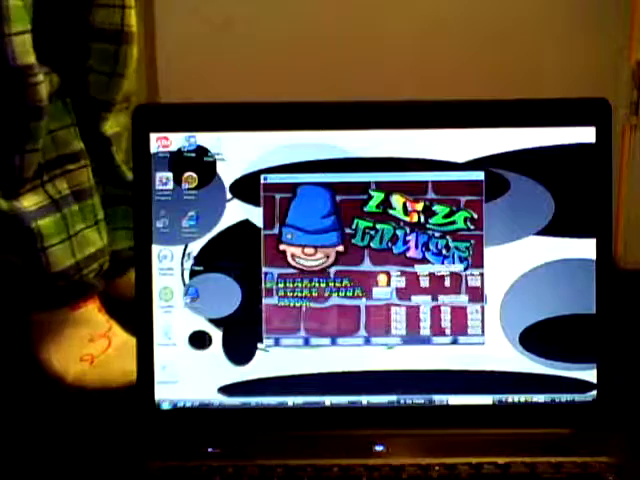
key(Return)
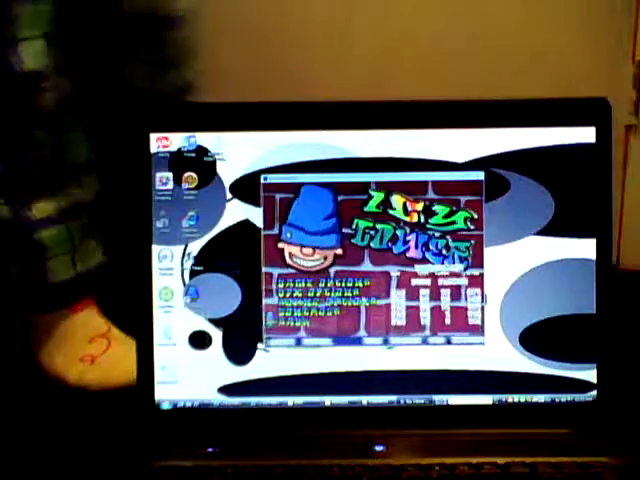
key(Escape)
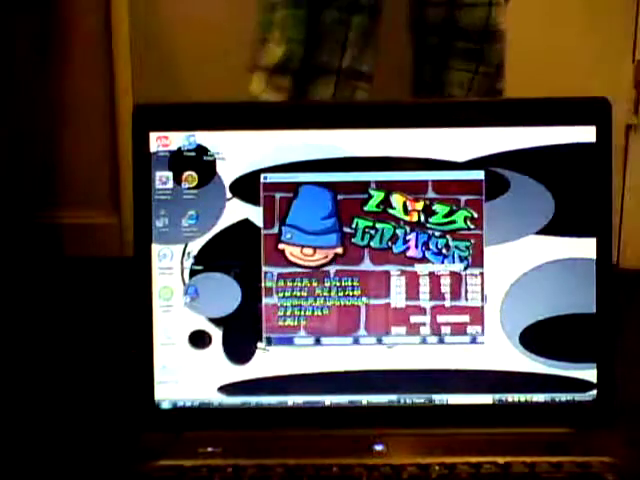
key(Return)
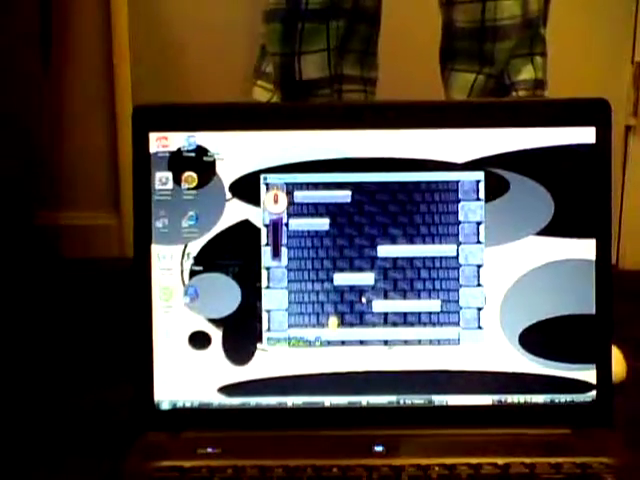
Run right and jump up the first platforms until the game ends.
key(Right)
key(space)
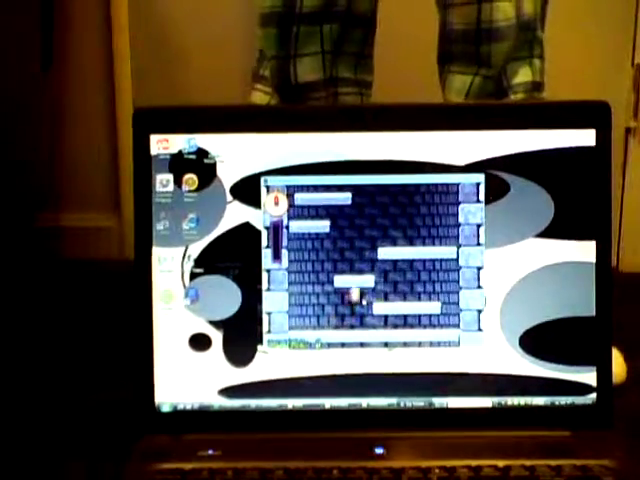
key(Right)
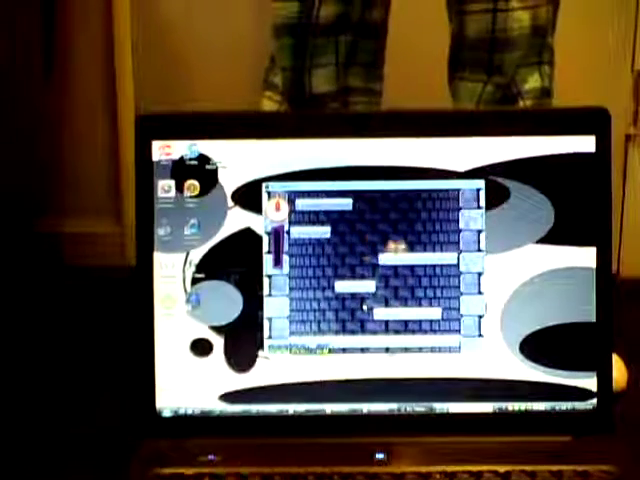
key(space)
key(Left)
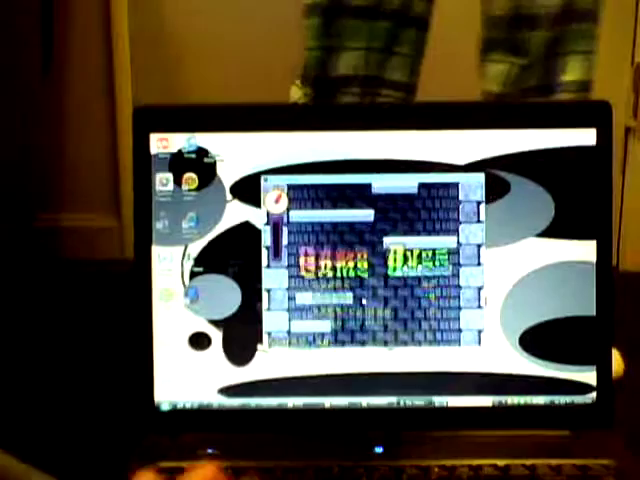
Restart after Game Over and climb several platforms, steering left and right.
key(Return)
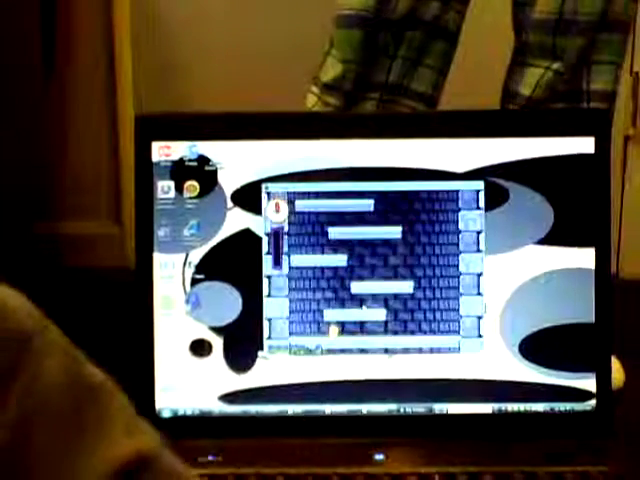
key(space)
key(Right)
key(Left)
key(space)
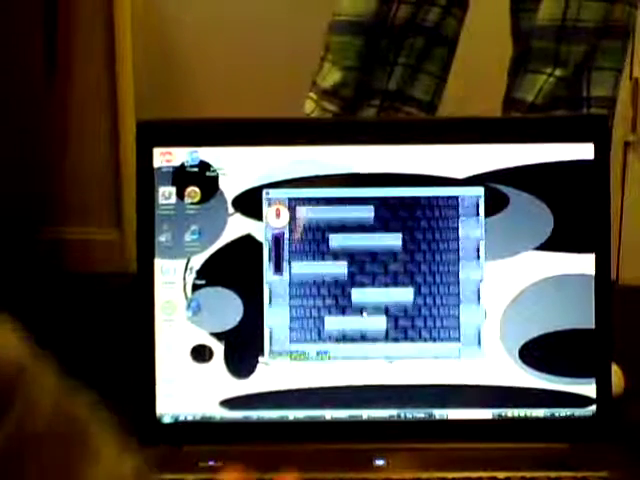
key(Right)
key(Left)
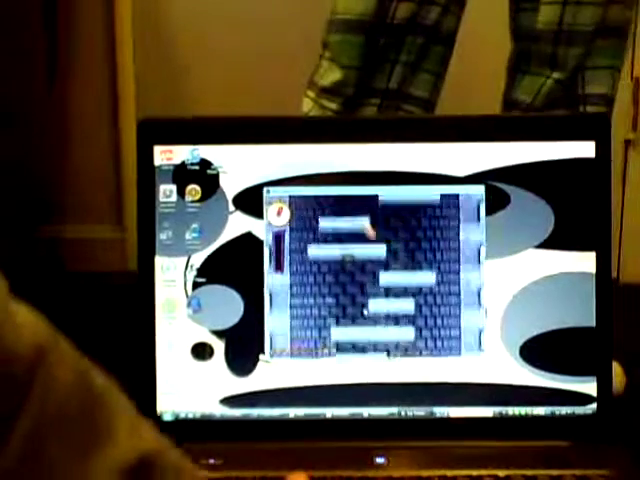
key(space)
key(Right)
key(space)
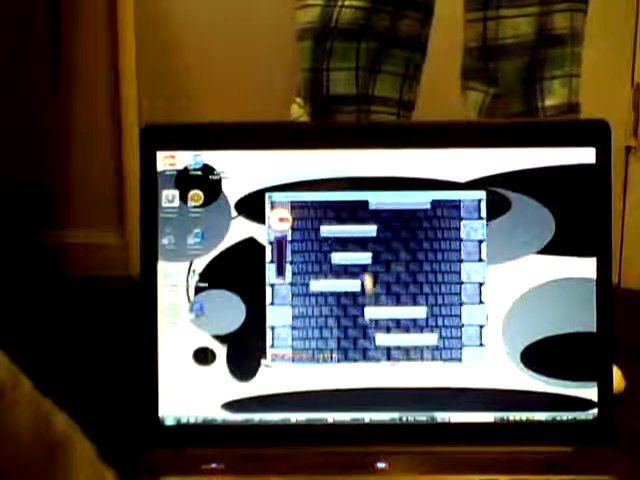
Keep climbing higher, jumping and steering onto platforms.
key(Right)
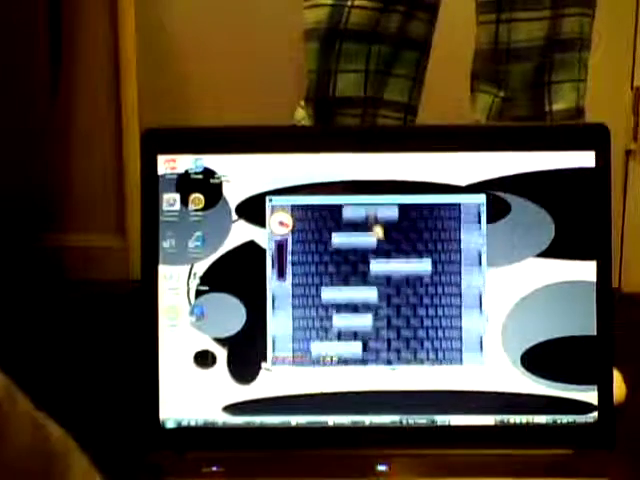
key(space)
key(Left)
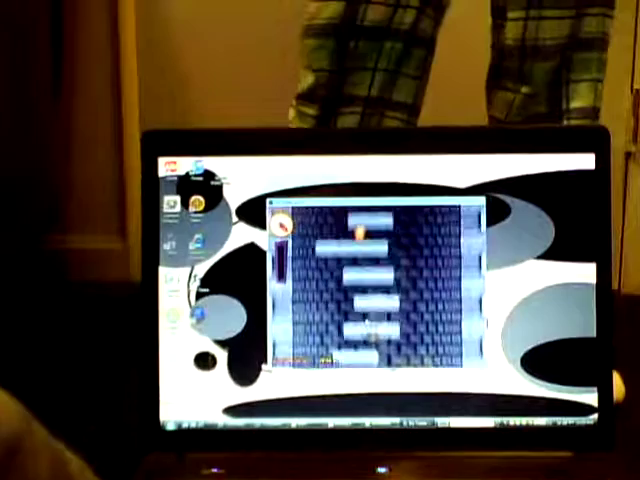
key(Right)
key(space)
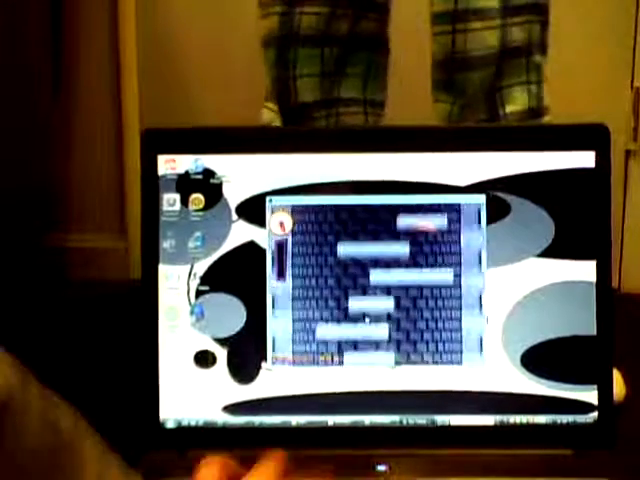
key(Left)
key(Right)
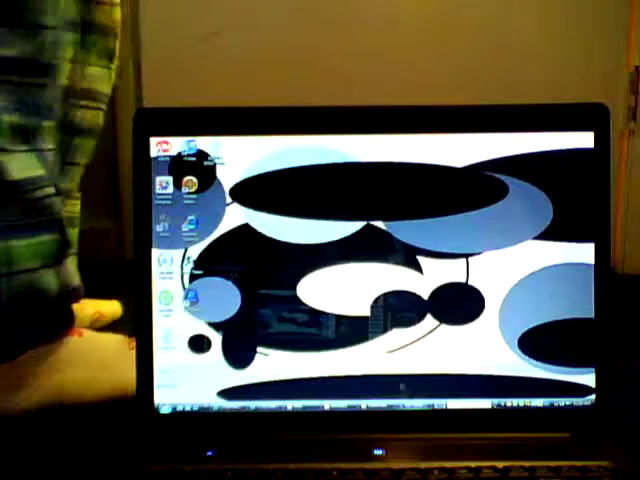
Bring the Icy Tower window back and continue past the high score screen.
click(408, 400)
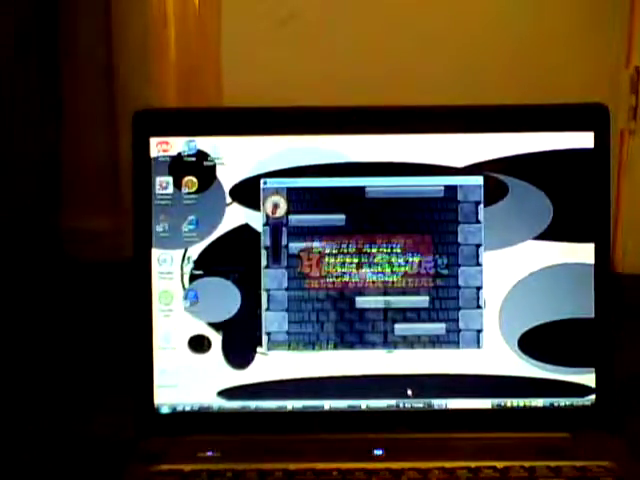
key(Return)
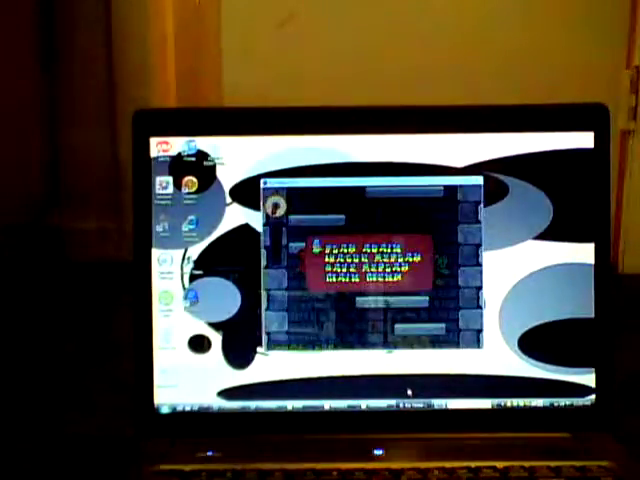